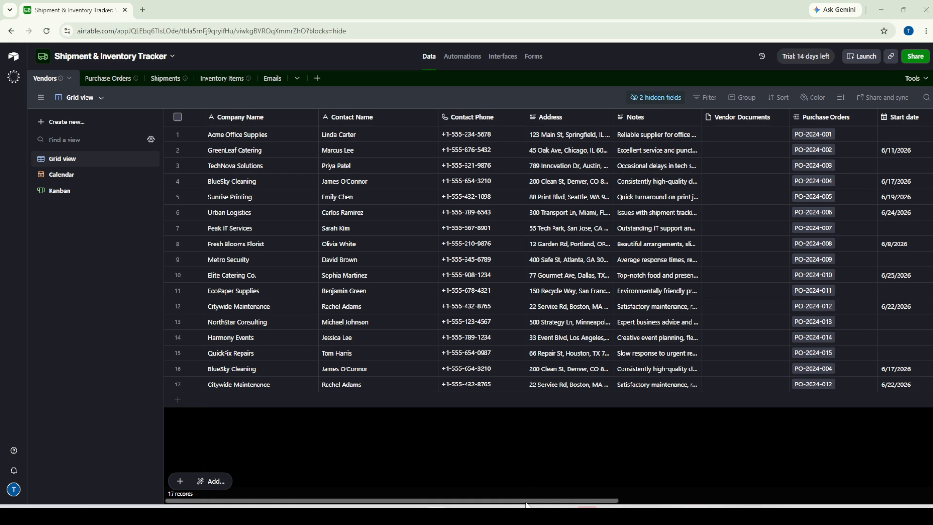
Set up a new Date field named Due Date at the end of the Vendors table.
drag(526, 505, 840, 505)
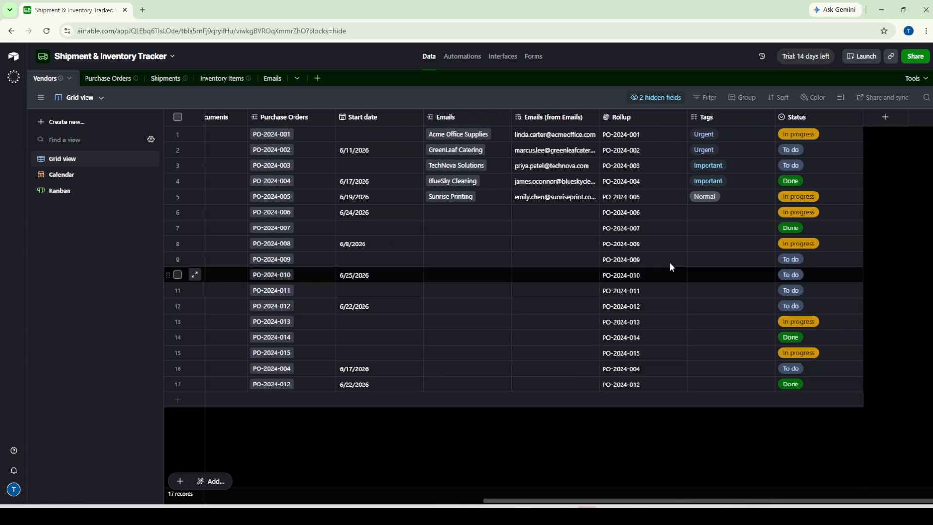
click(884, 118)
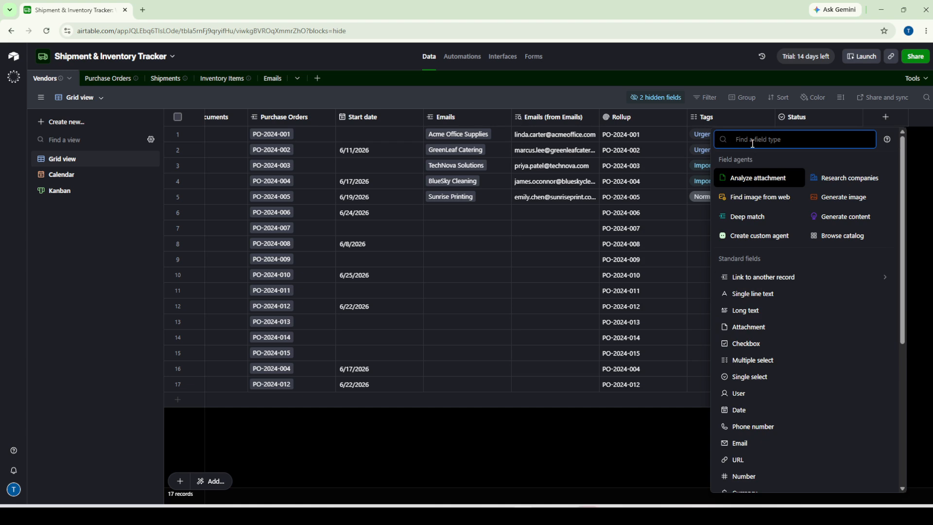
text(Due)
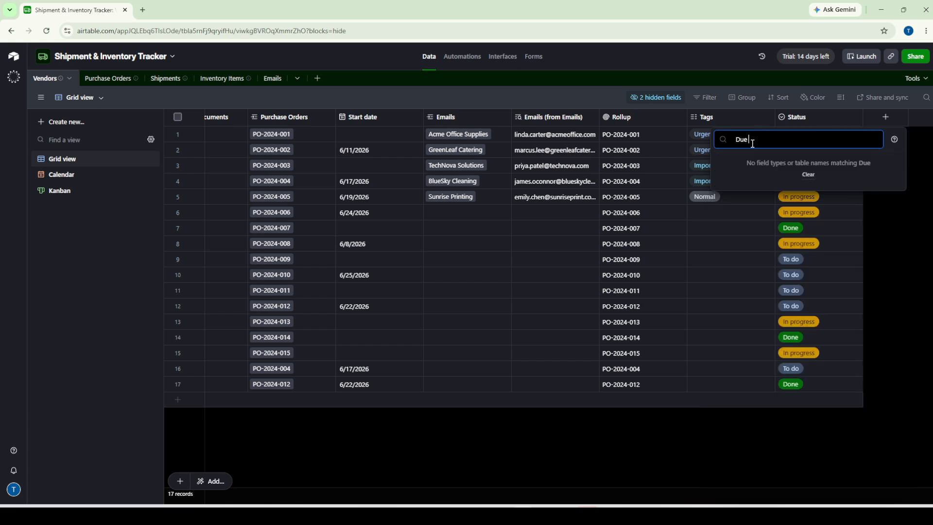
key(BackSpace)
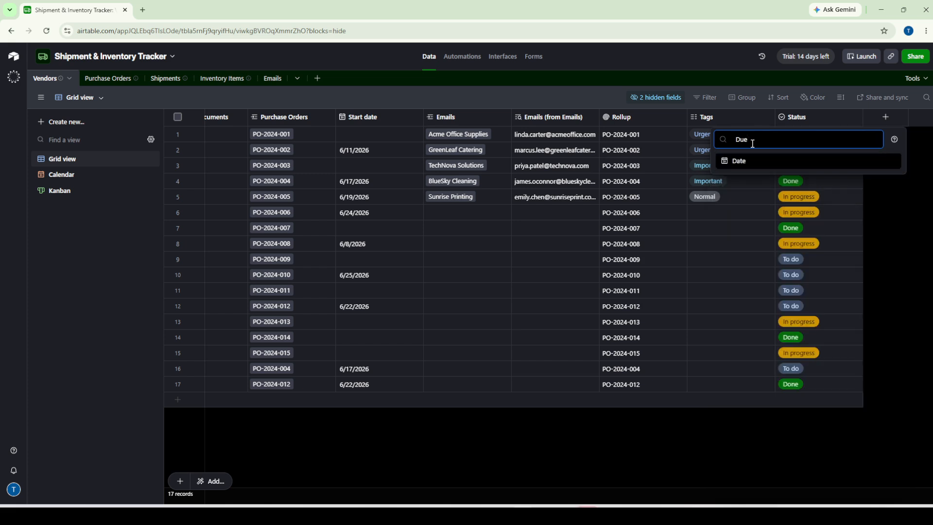
click(734, 166)
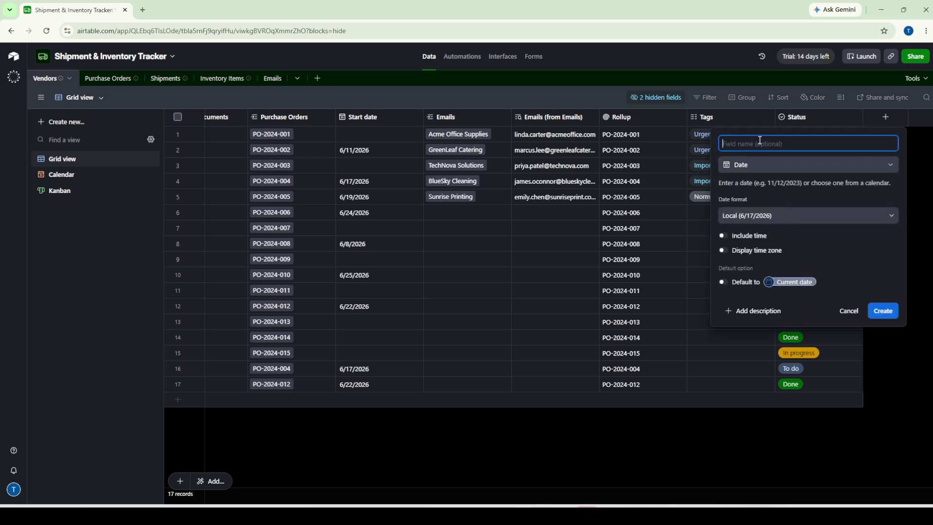
text(Due DAte)
key(BackSpace)
key(BackSpace)
text(ate)
Try the Include time and Display time zone options for the new date field and switch them back off.
click(724, 236)
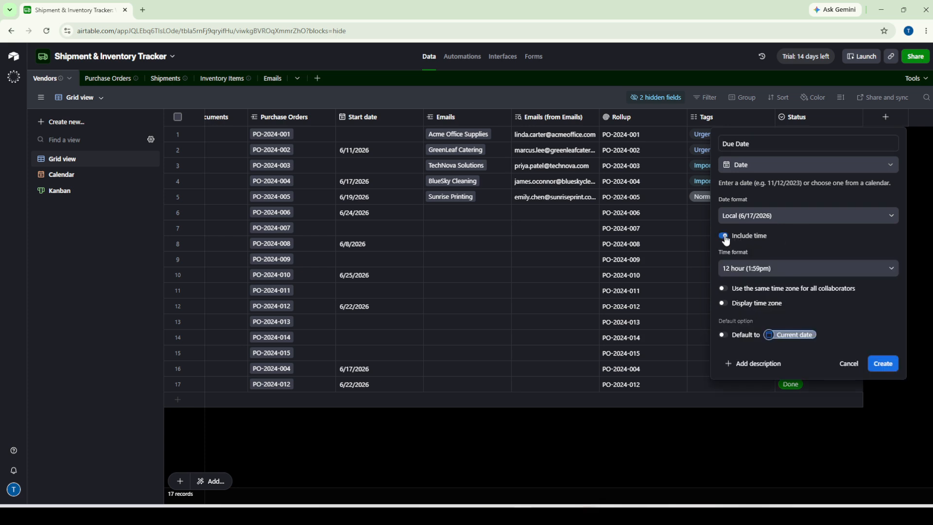
click(724, 236)
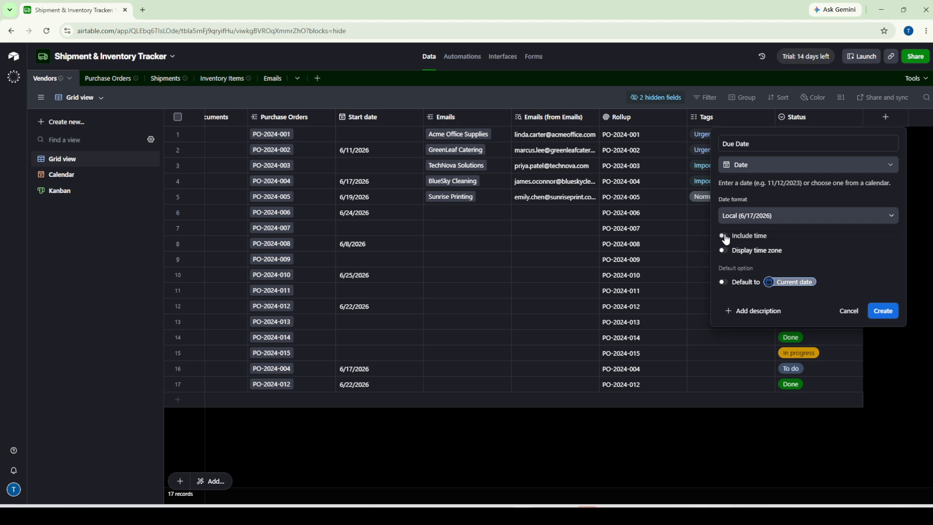
click(724, 236)
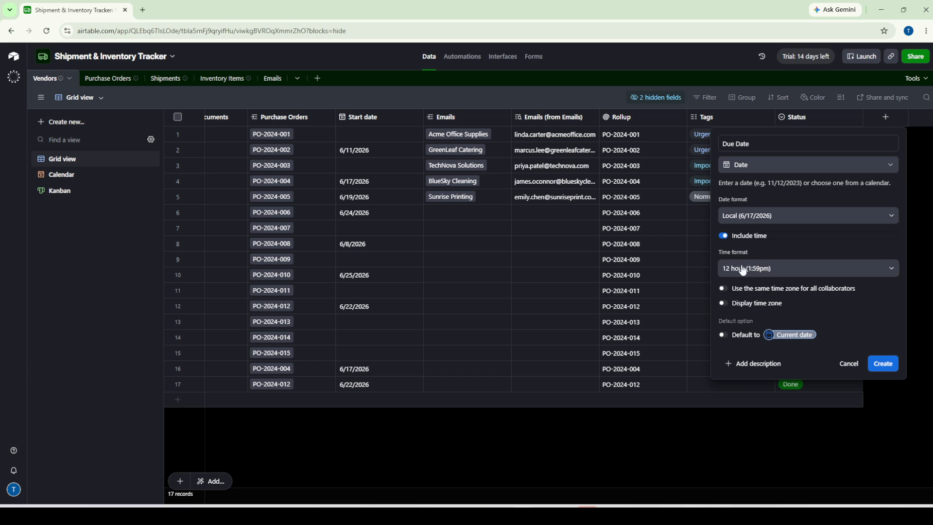
click(725, 238)
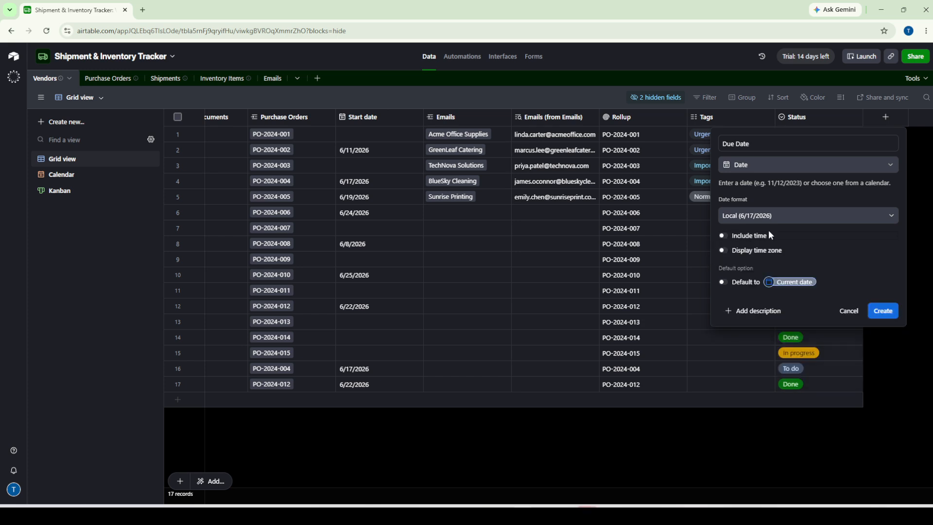
click(727, 251)
click(723, 250)
Create the Due Date field and set the due date of the first two records to 6/18/2026.
click(882, 312)
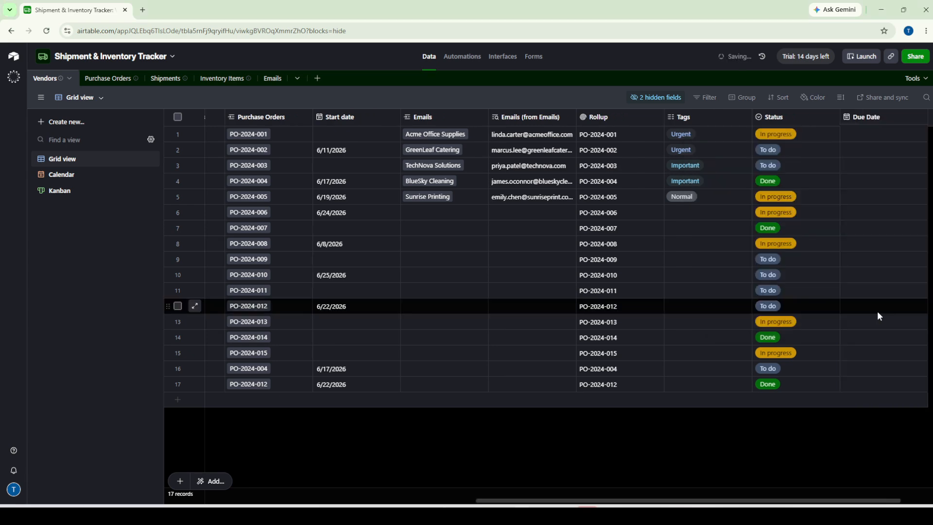
click(876, 137)
click(876, 137)
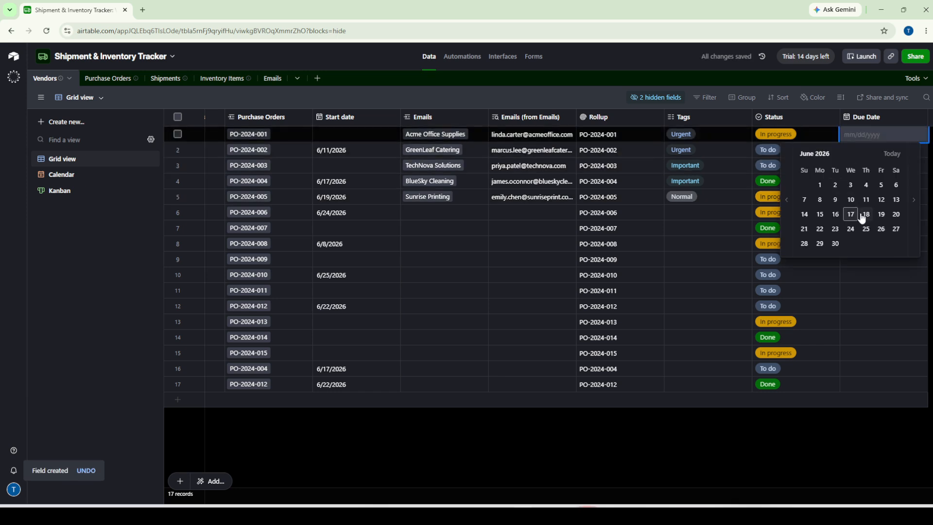
click(865, 214)
click(875, 153)
click(874, 153)
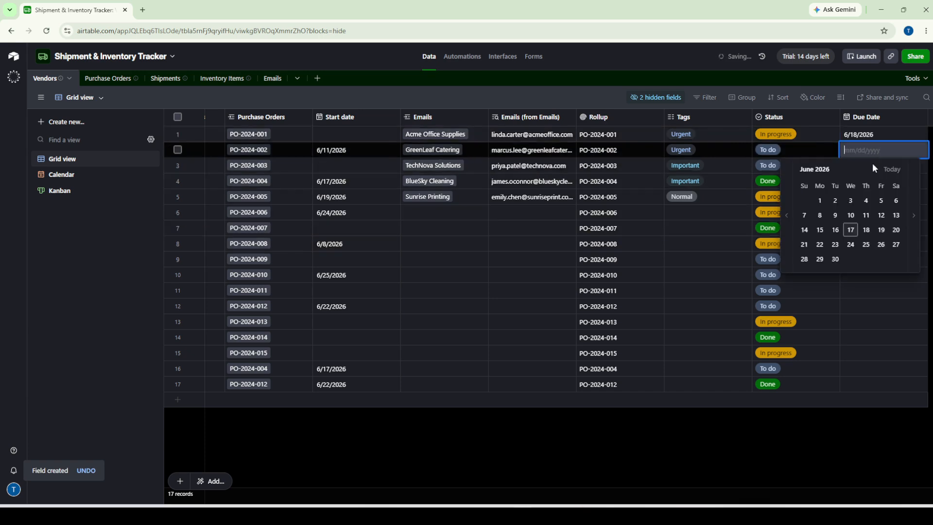
click(865, 230)
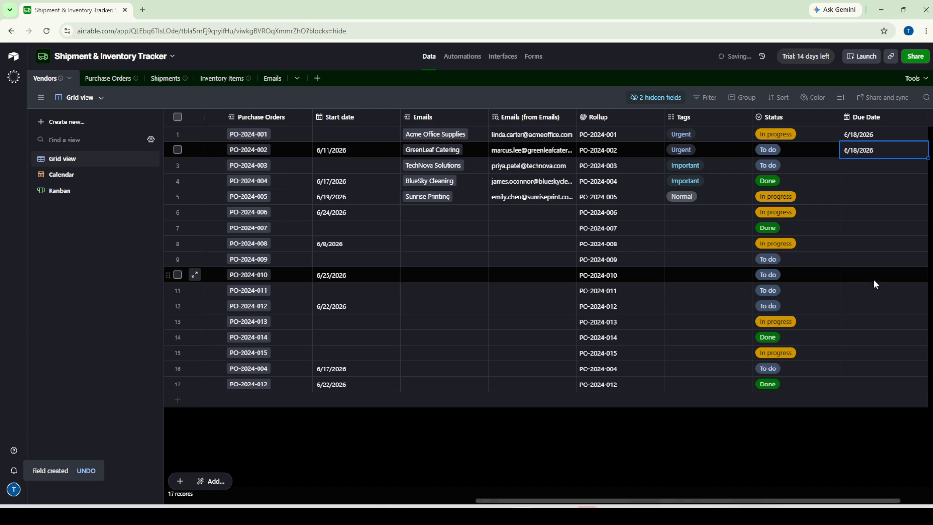
Set the due date of the third record to 6/16/2026 and of the fourth record to 6/19/2026.
click(865, 166)
click(866, 166)
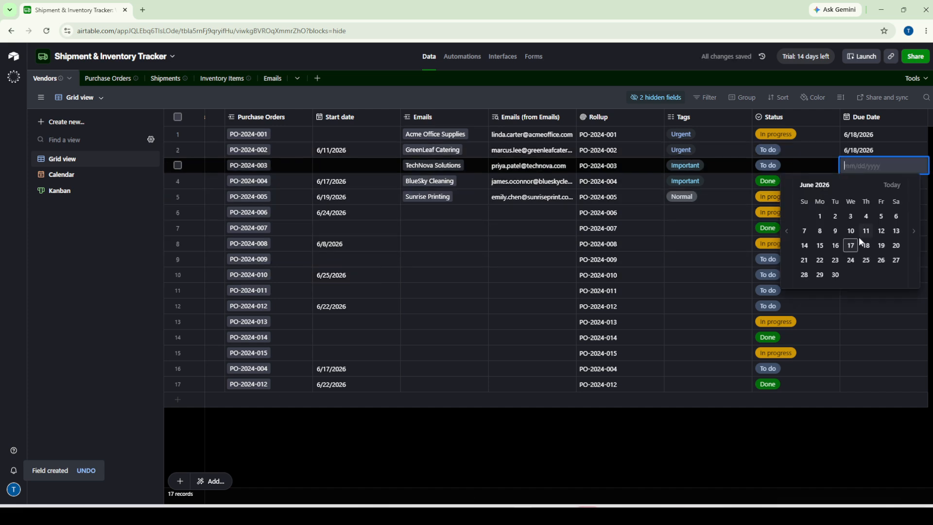
click(836, 246)
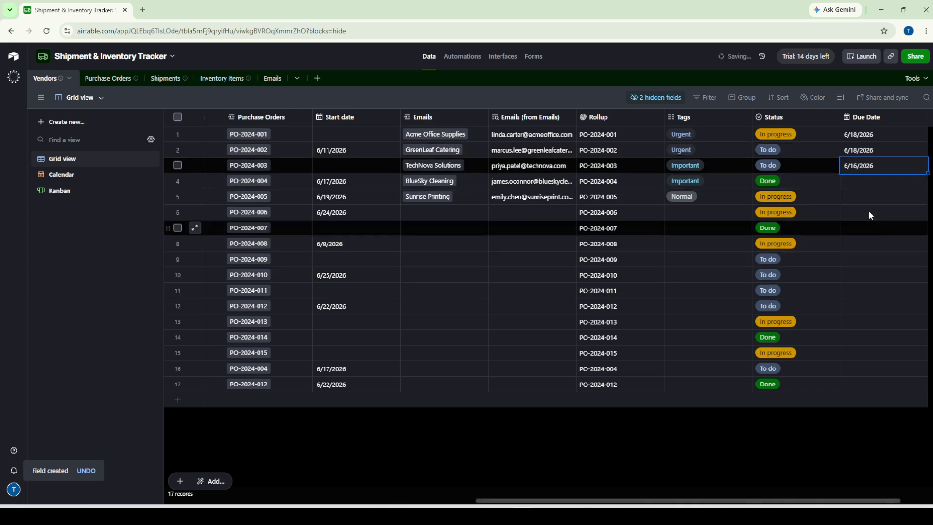
click(868, 179)
click(868, 179)
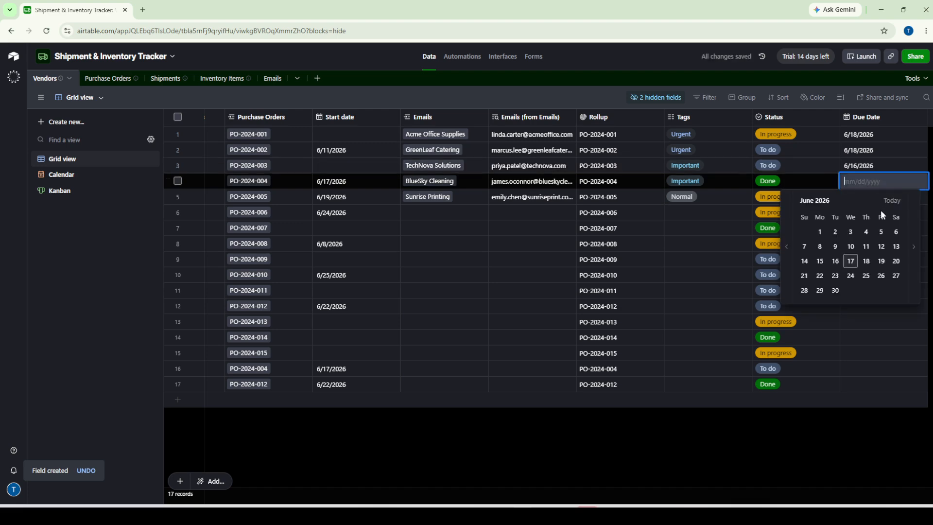
click(881, 262)
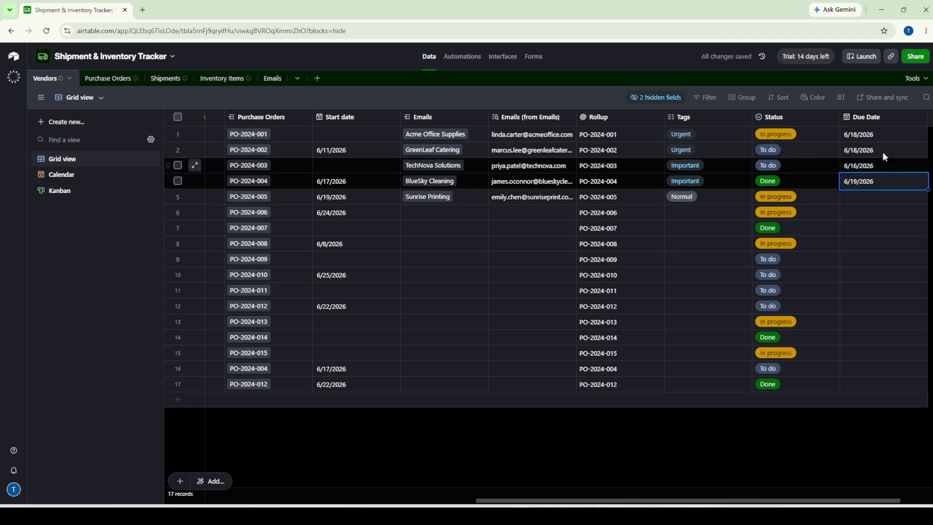
Sort the records by Due Date from latest to earliest and remove the sort condition.
click(778, 103)
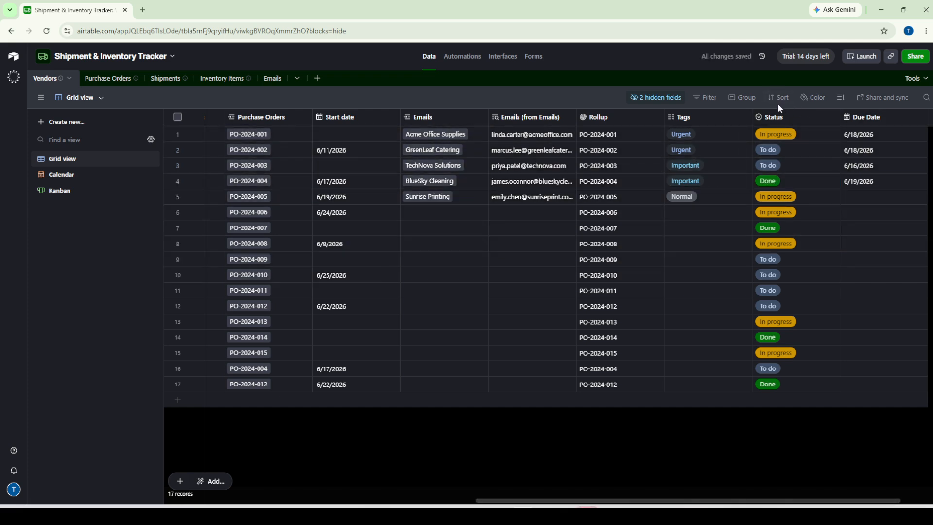
click(782, 105)
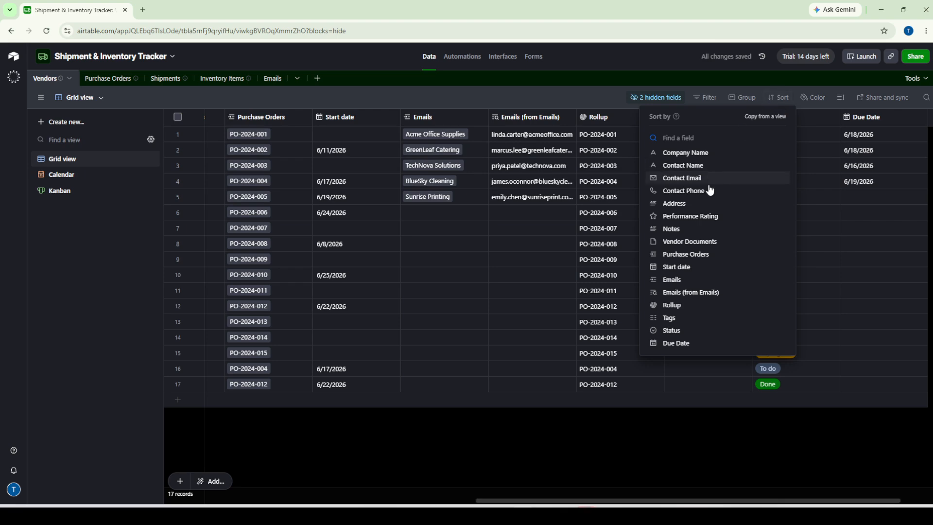
click(669, 344)
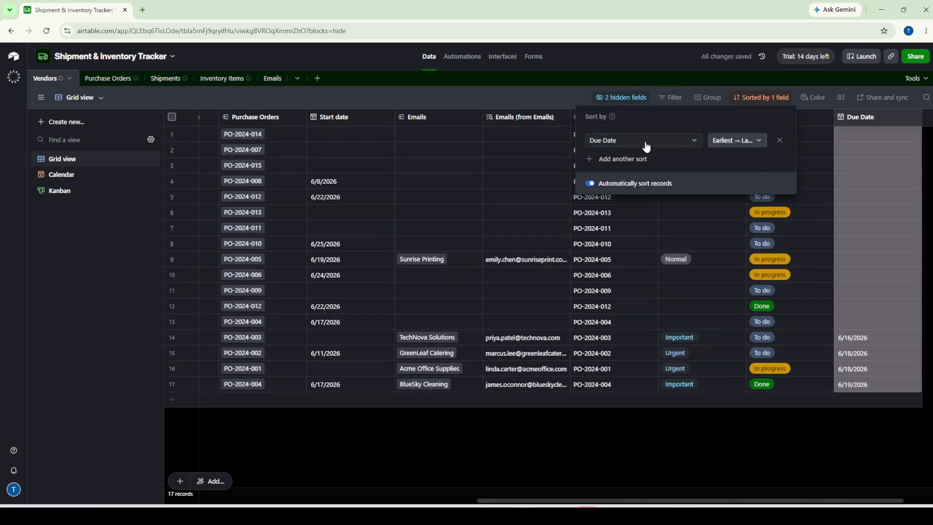
click(674, 141)
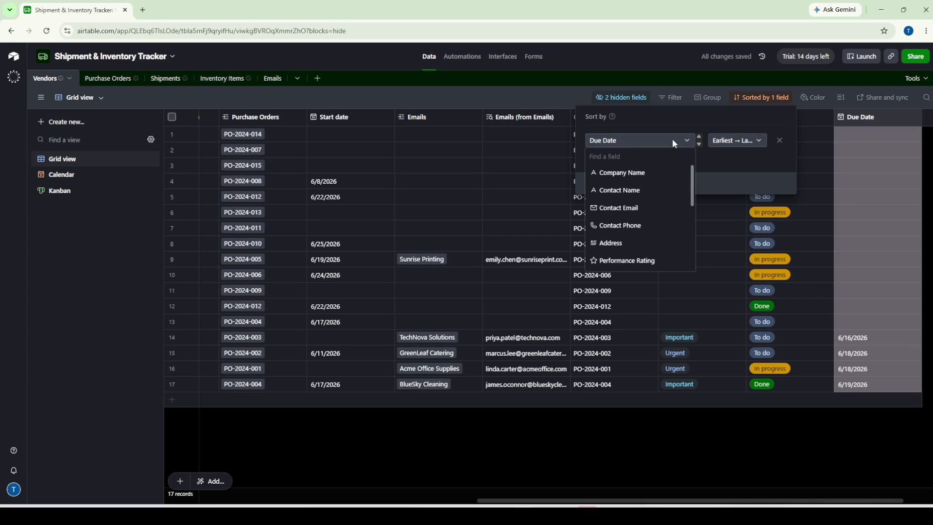
click(722, 141)
click(722, 143)
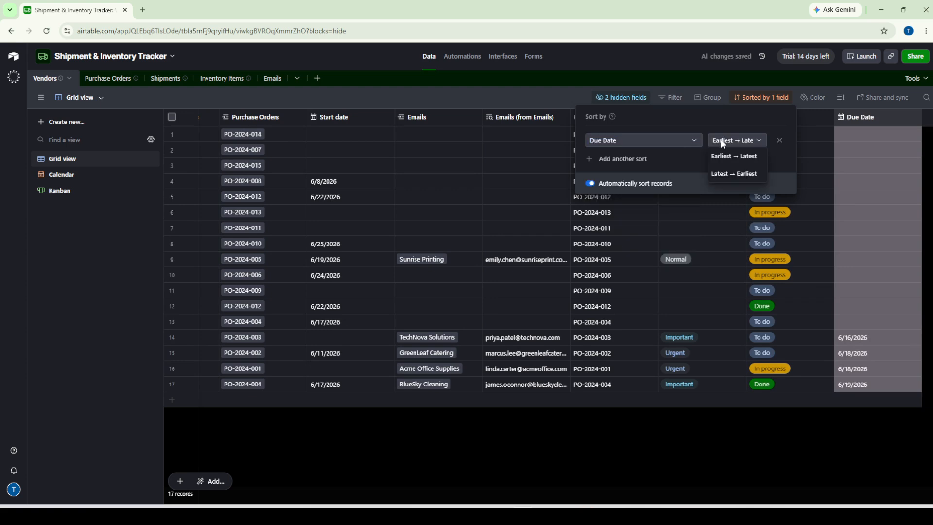
click(726, 176)
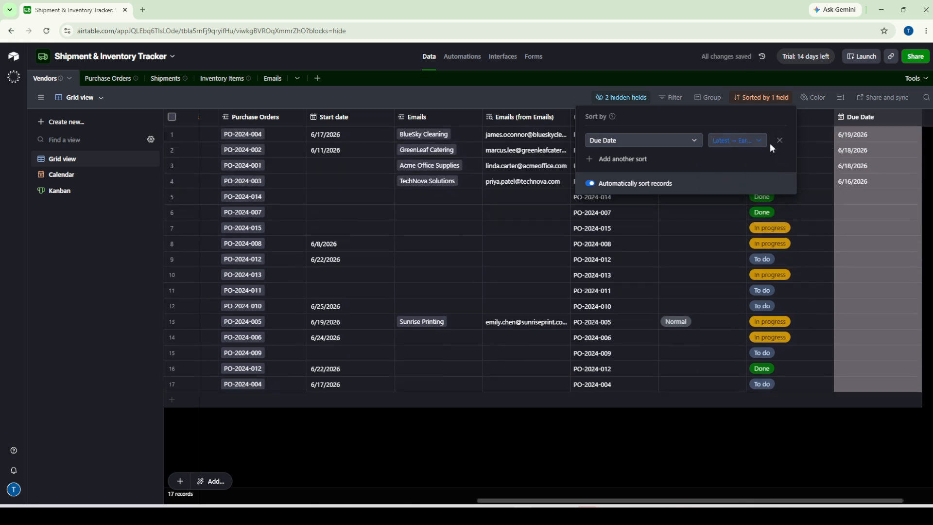
click(779, 140)
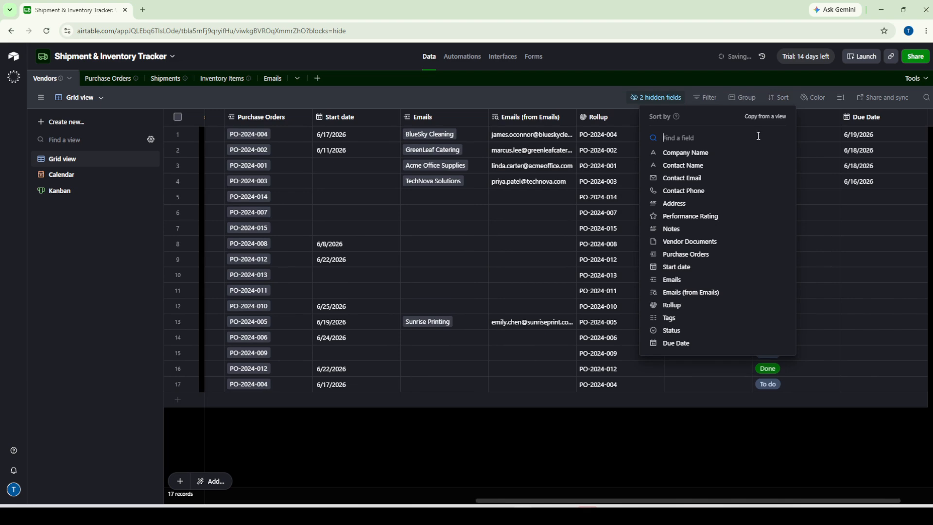
Filter the grid view to records whose Due Date is yesterday.
click(706, 100)
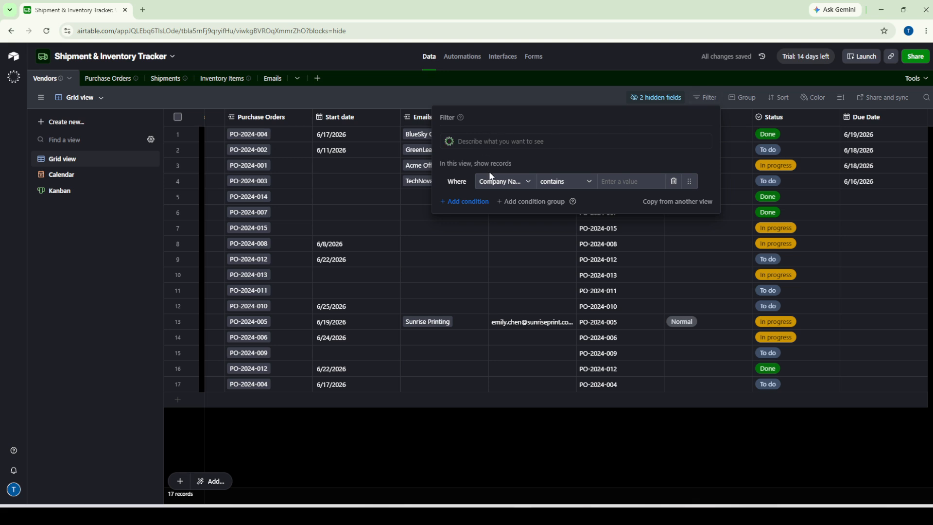
click(557, 182)
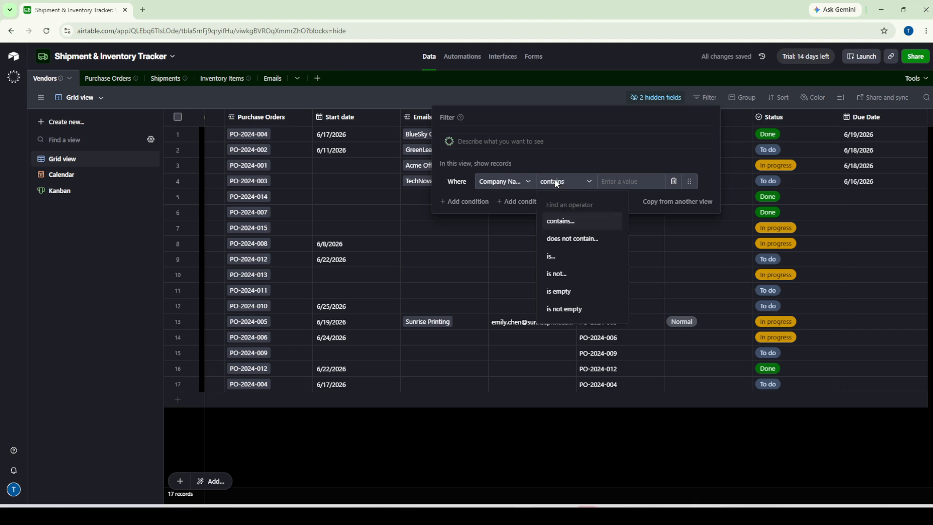
click(556, 182)
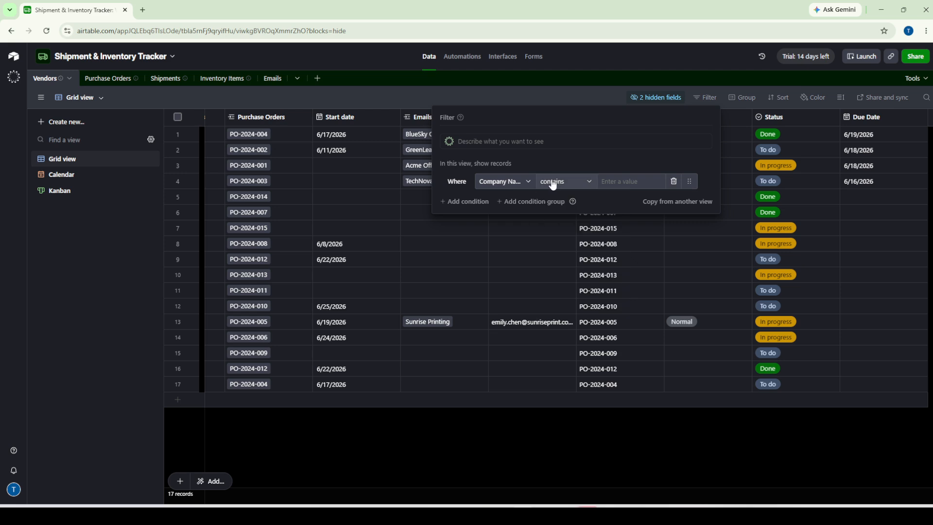
click(512, 182)
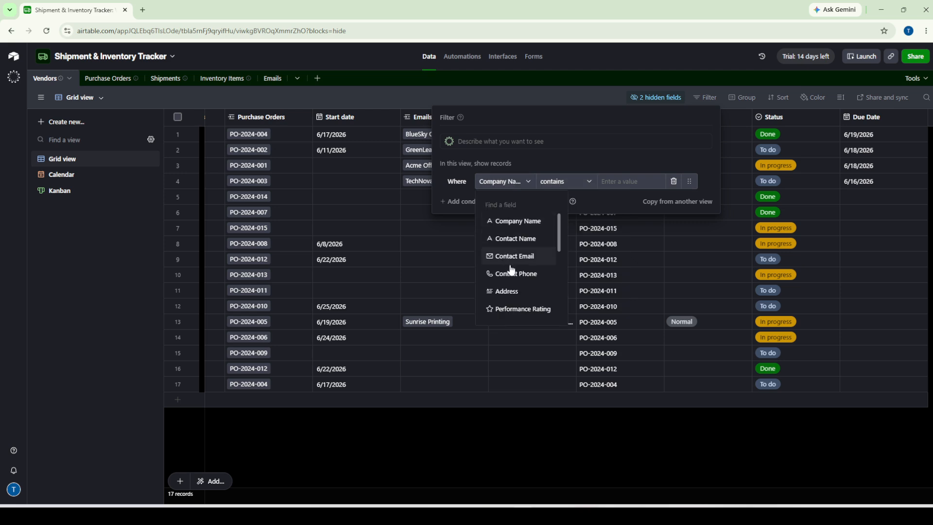
scroll(518, 260, down, 5)
click(508, 310)
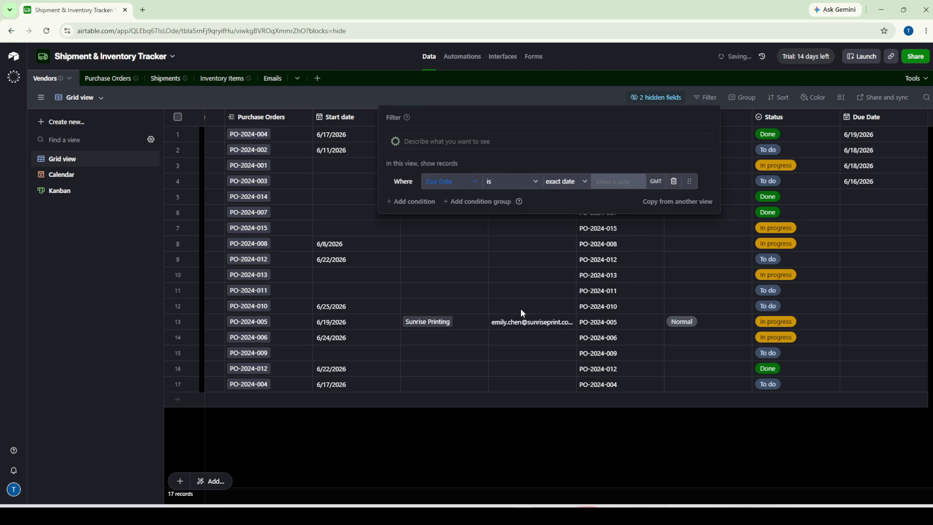
click(561, 182)
scroll(570, 232, up, 3)
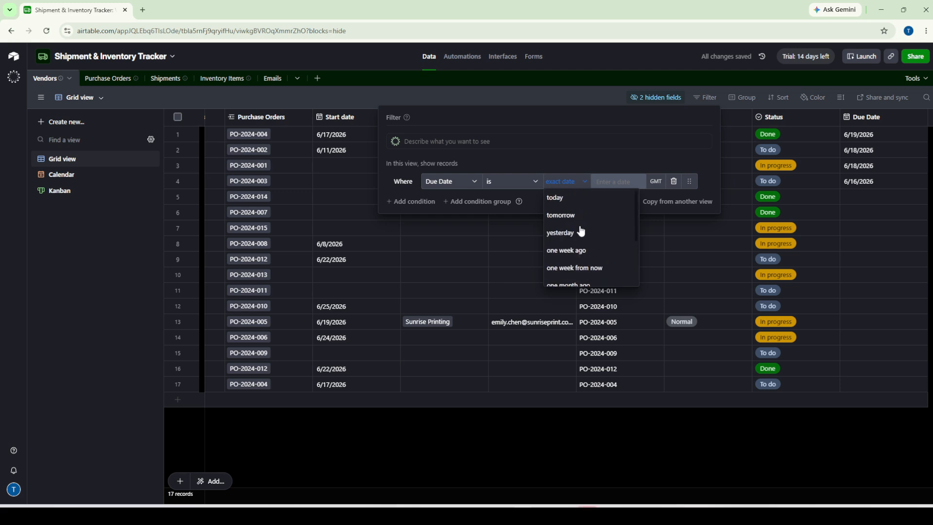
click(564, 234)
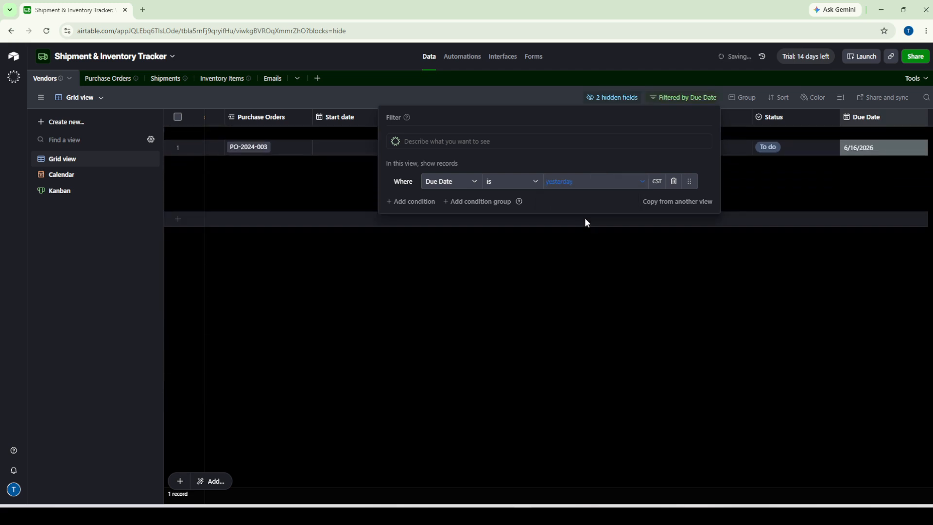
Change the Due Date filter to tomorrow, then delete the filter condition and close the filter settings.
click(595, 188)
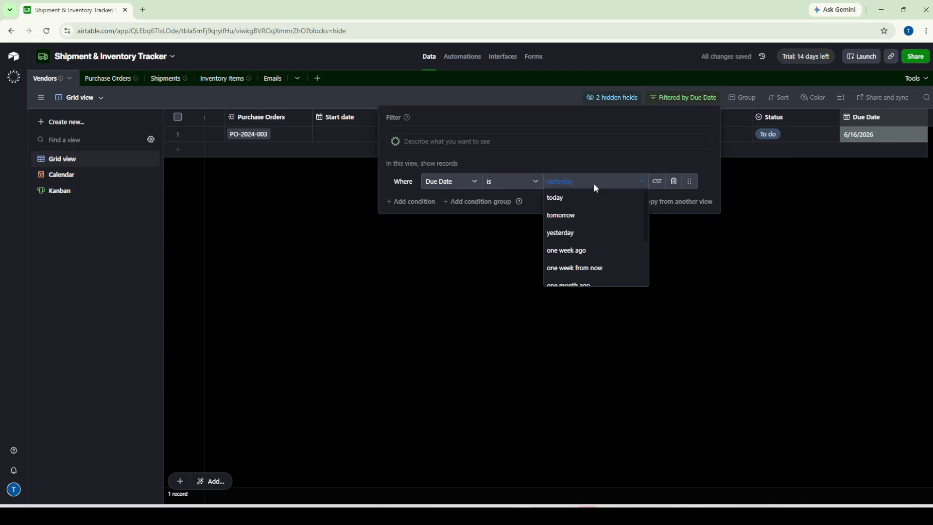
click(596, 187)
click(617, 187)
click(584, 215)
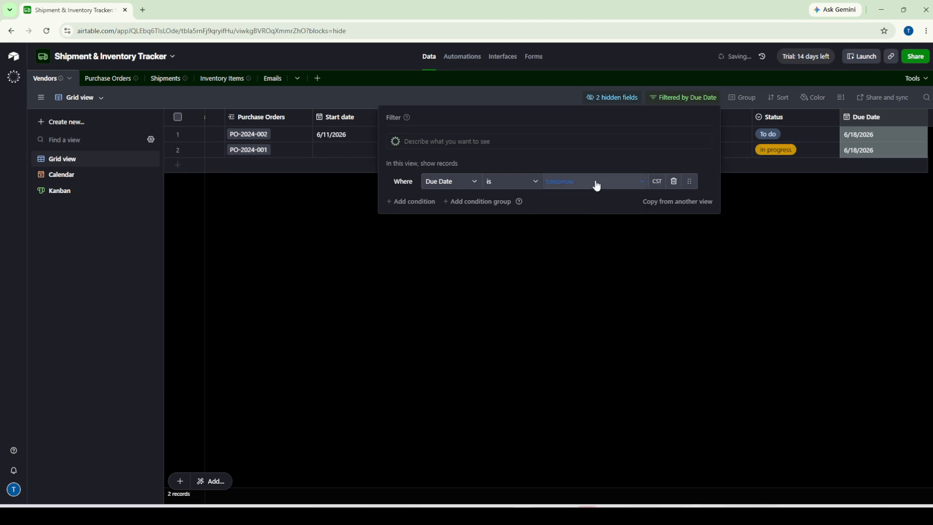
click(675, 181)
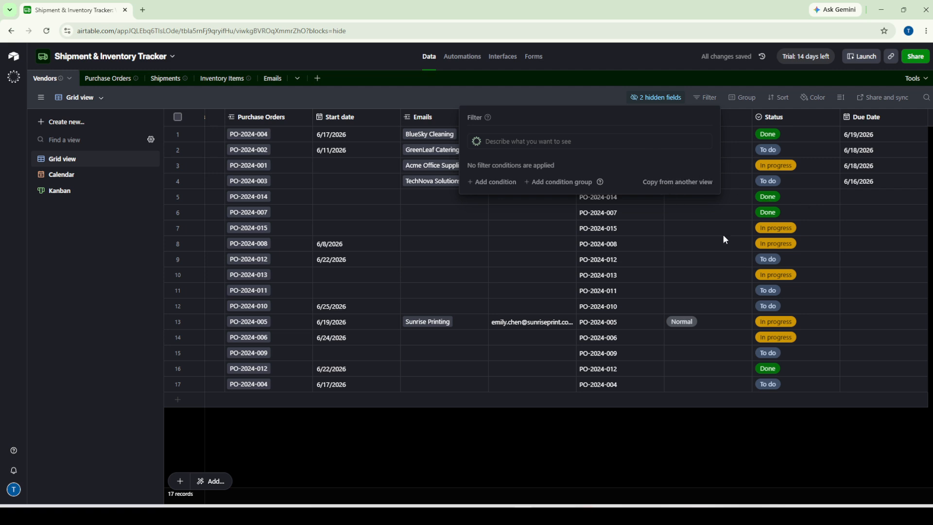
click(859, 242)
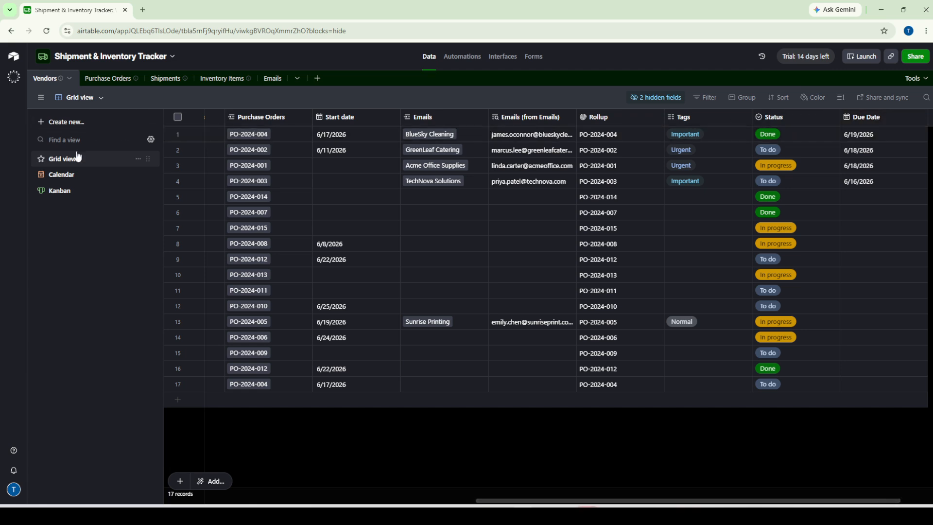
click(138, 159)
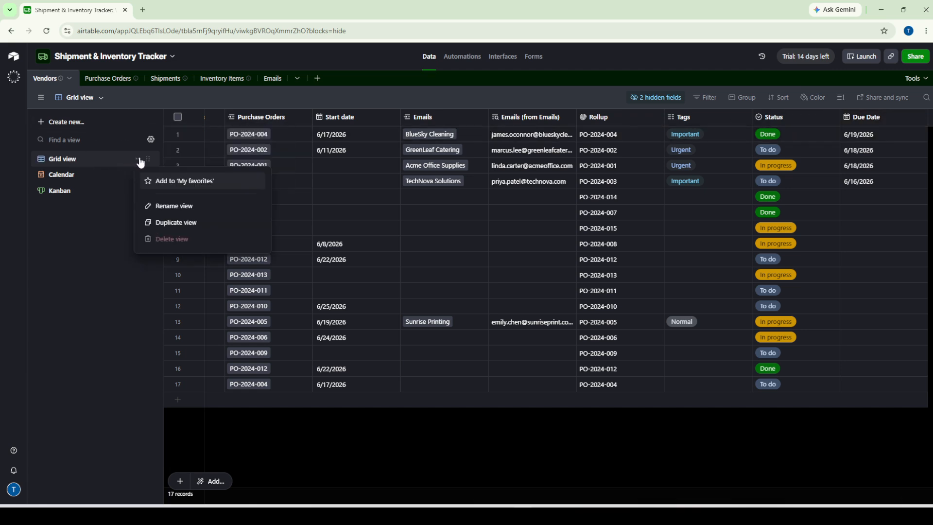
click(146, 161)
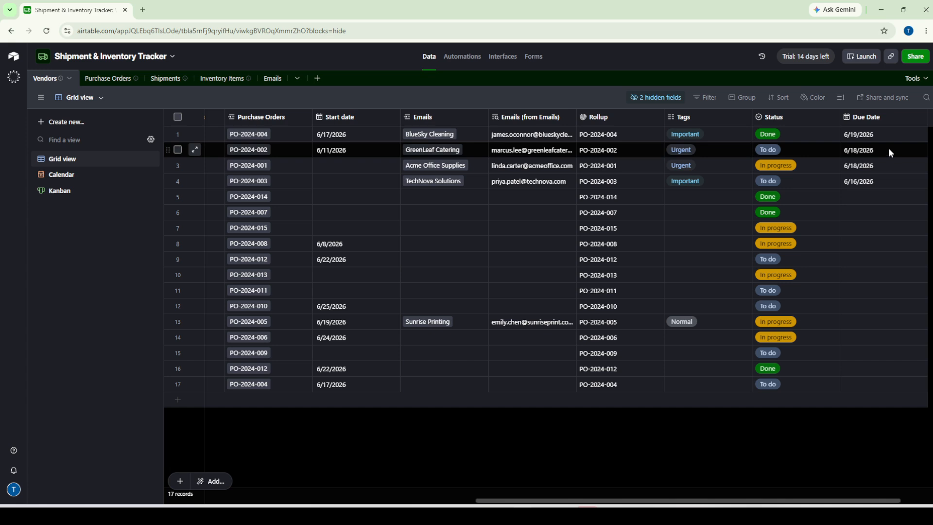
Add a condition-based record color to the grid view for records whose Due Date is today.
click(815, 98)
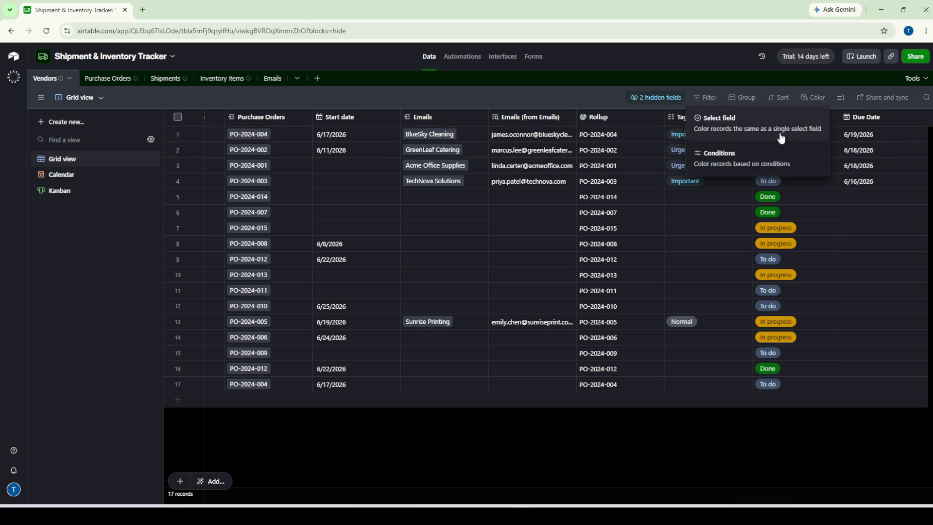
click(761, 167)
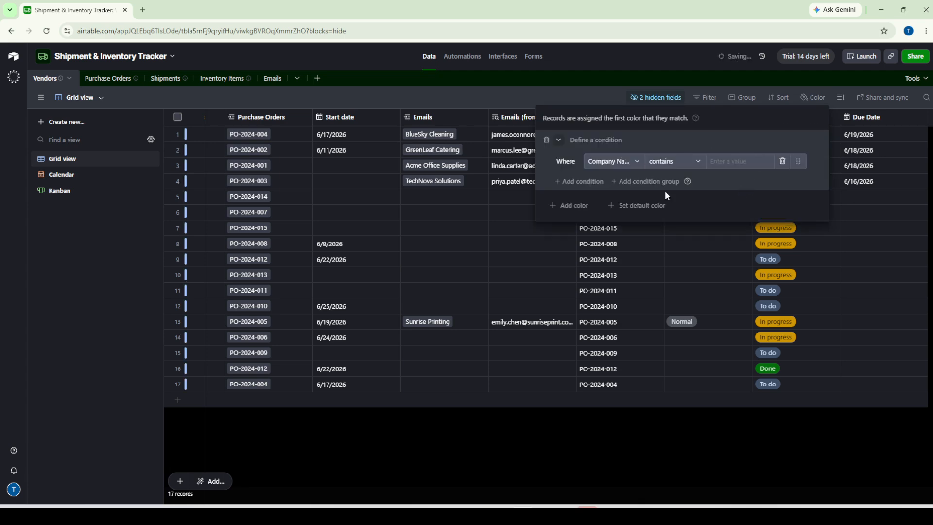
click(626, 165)
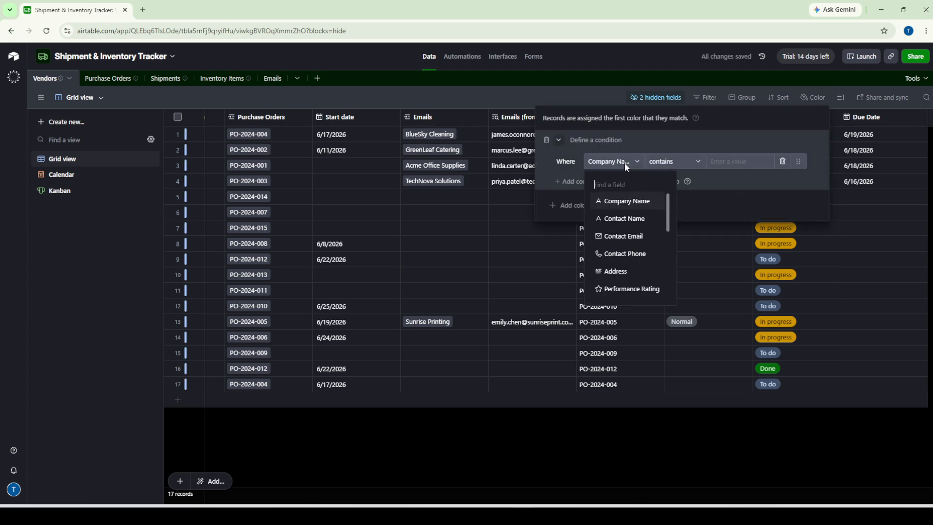
scroll(613, 262, down, 5)
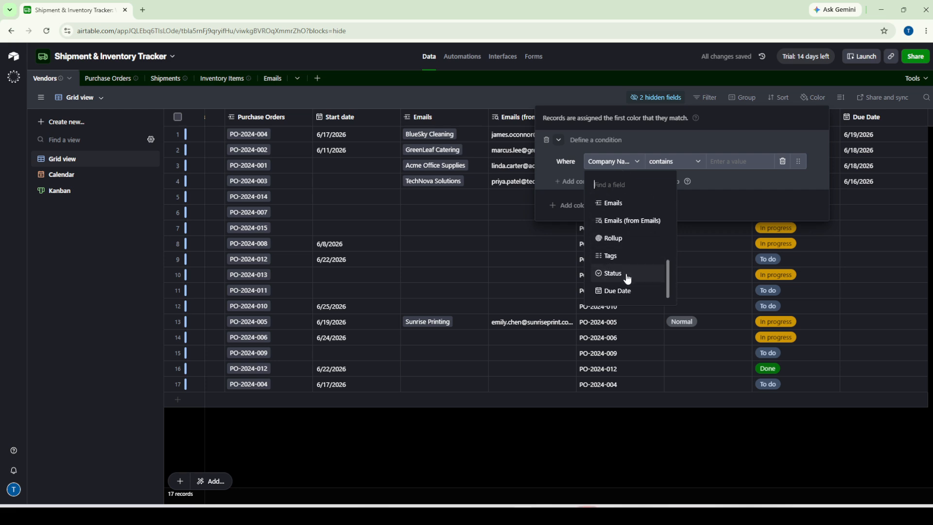
click(625, 292)
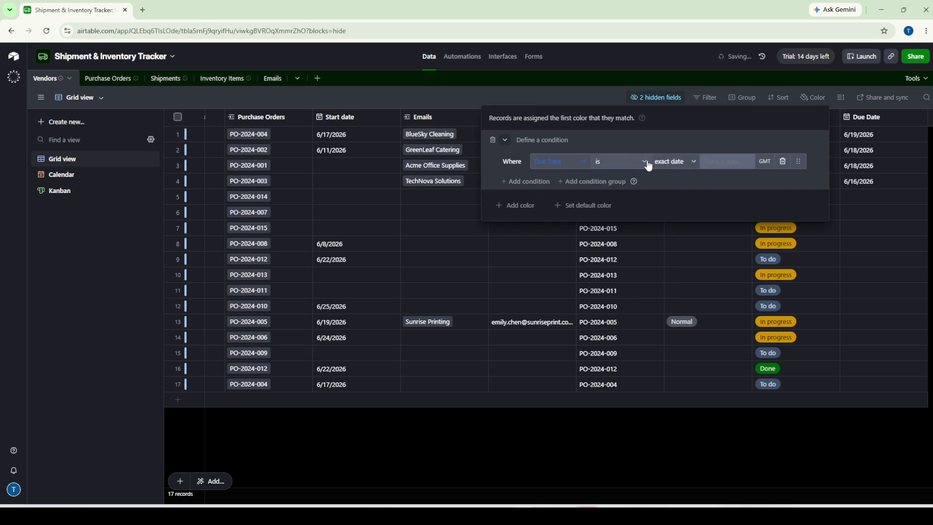
click(686, 162)
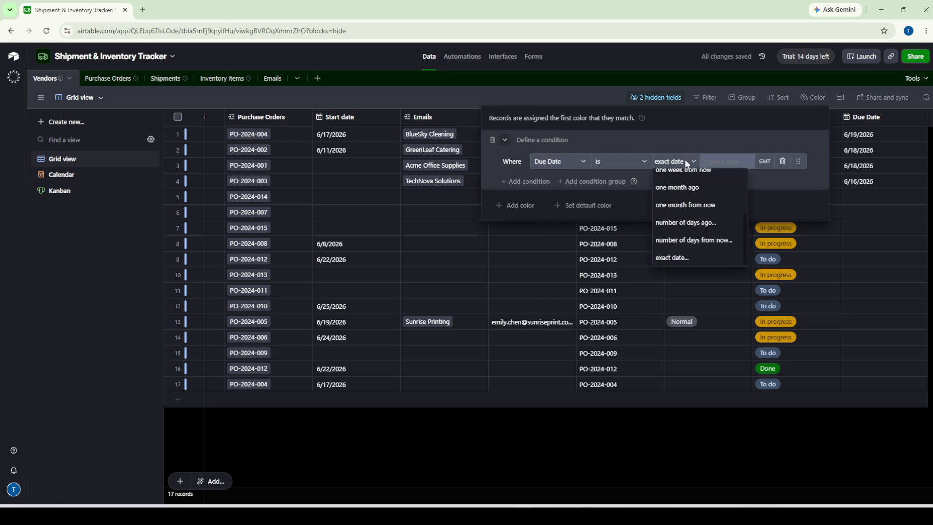
scroll(691, 198, up, 3)
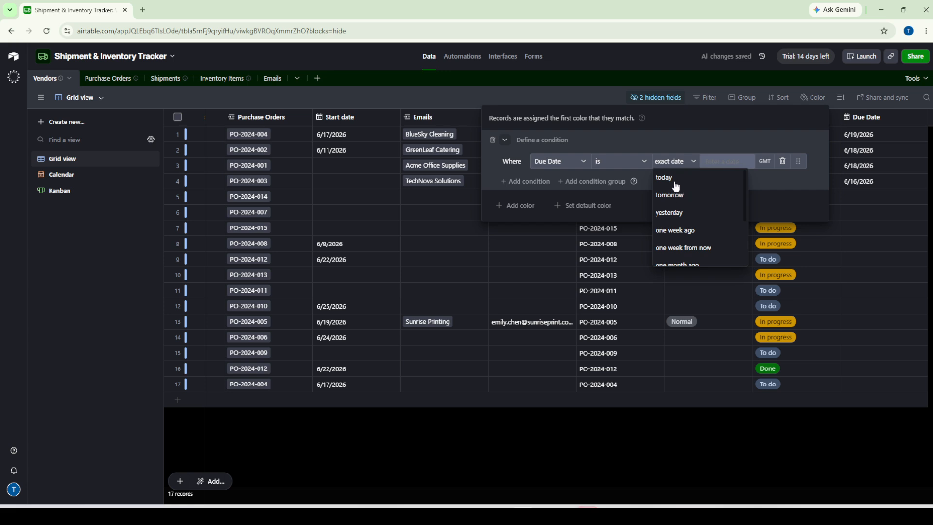
click(673, 177)
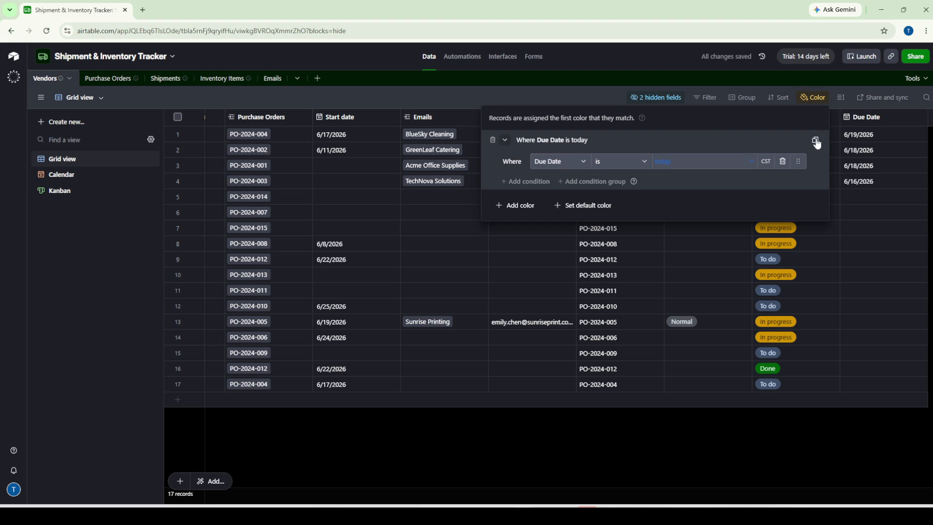
click(856, 223)
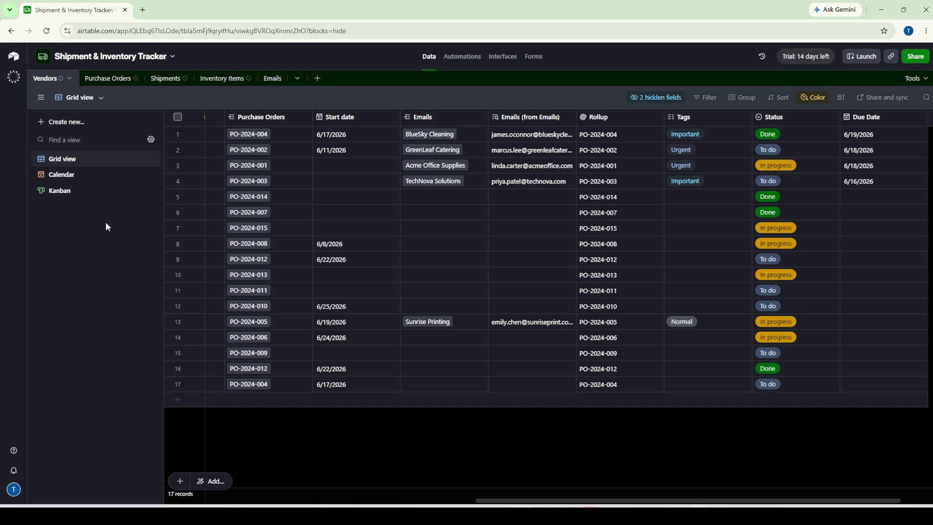
Open the Calendar view of the Vendors table and add a filter condition on the Due Date field.
click(69, 178)
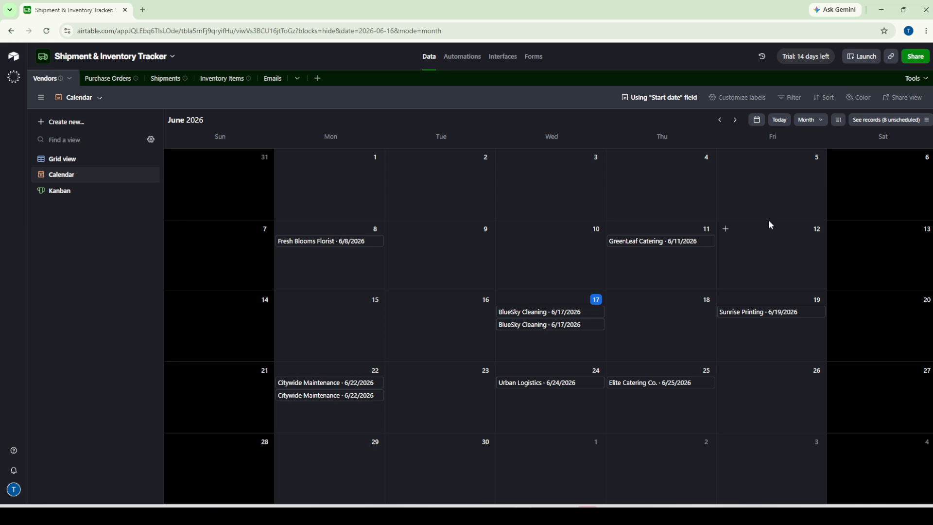
click(787, 97)
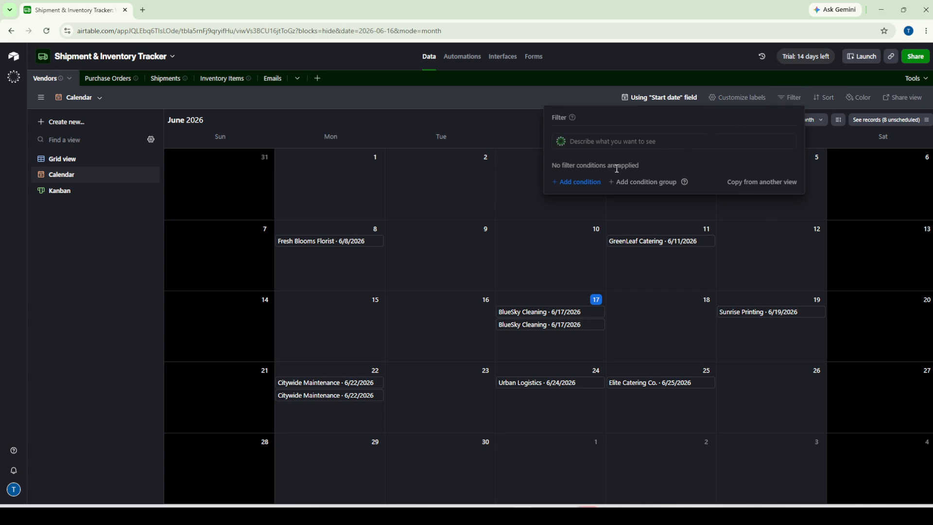
click(605, 142)
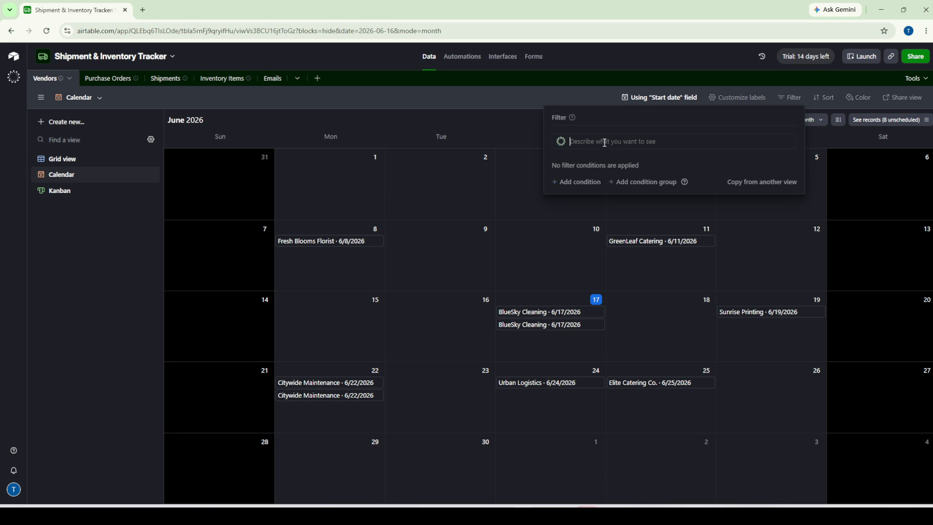
click(576, 182)
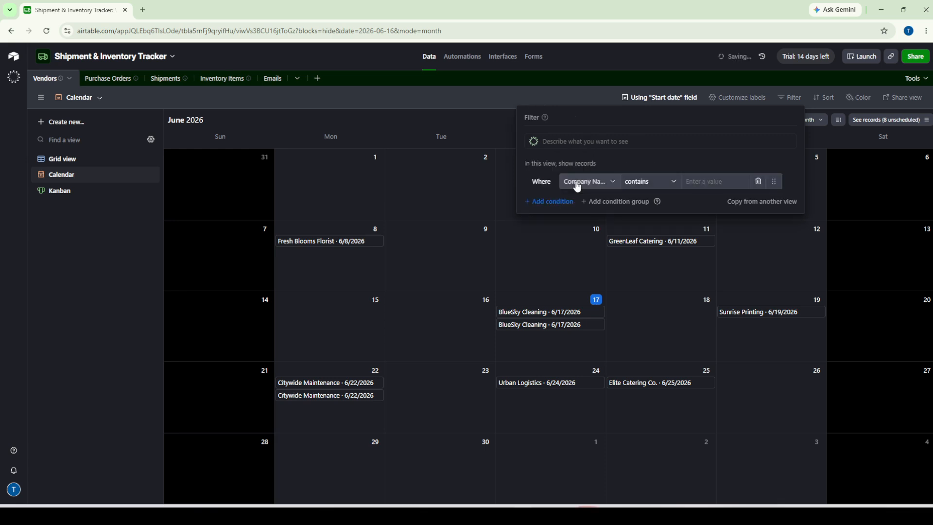
click(638, 184)
click(627, 184)
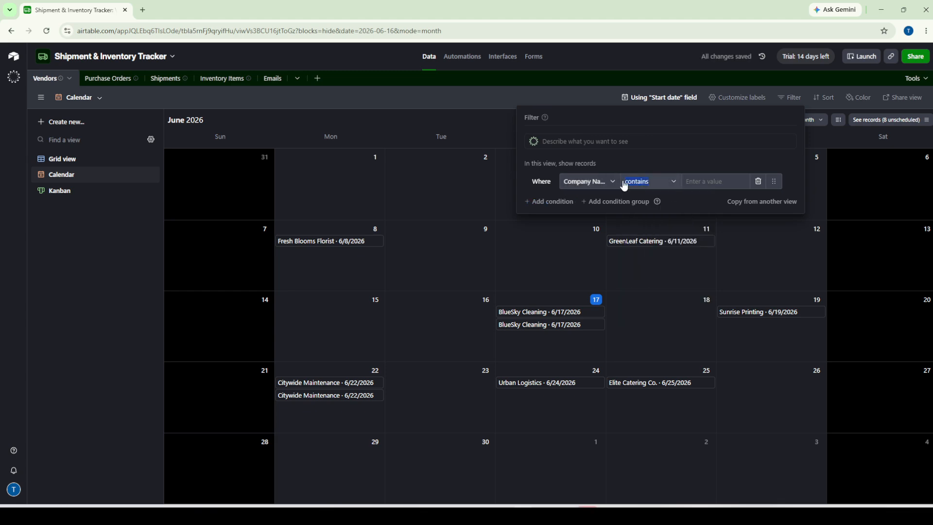
click(605, 182)
scroll(595, 258, down, 5)
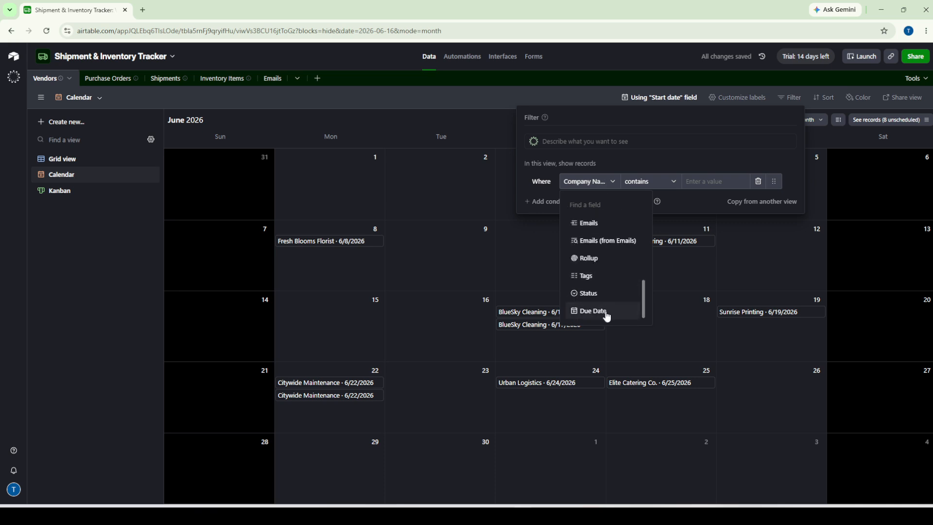
click(607, 311)
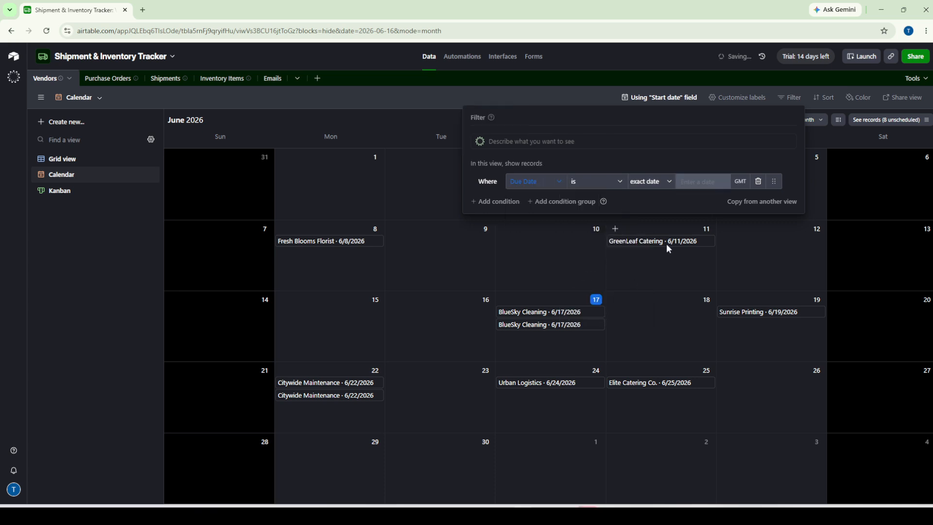
Set the Calendar view's filter to show records whose Due Date is today, and close the filter settings.
click(665, 181)
scroll(652, 209, up, 3)
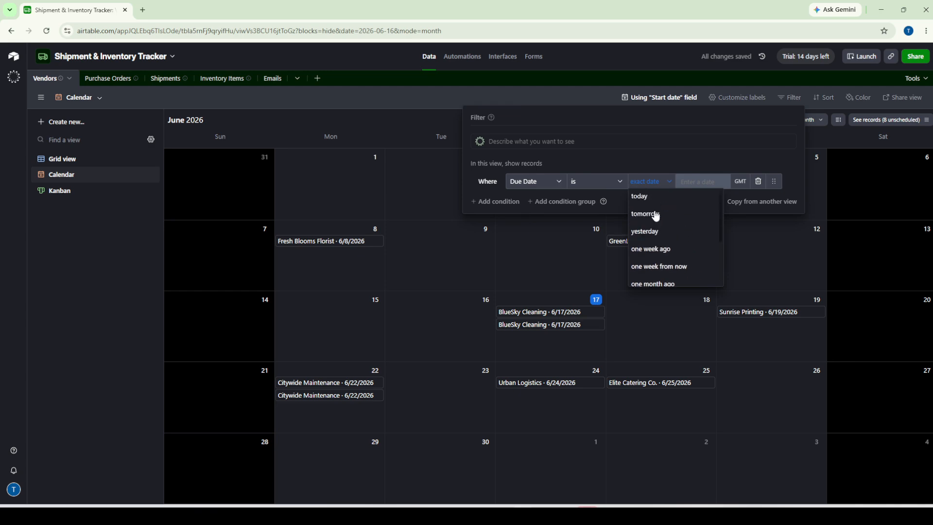
click(657, 196)
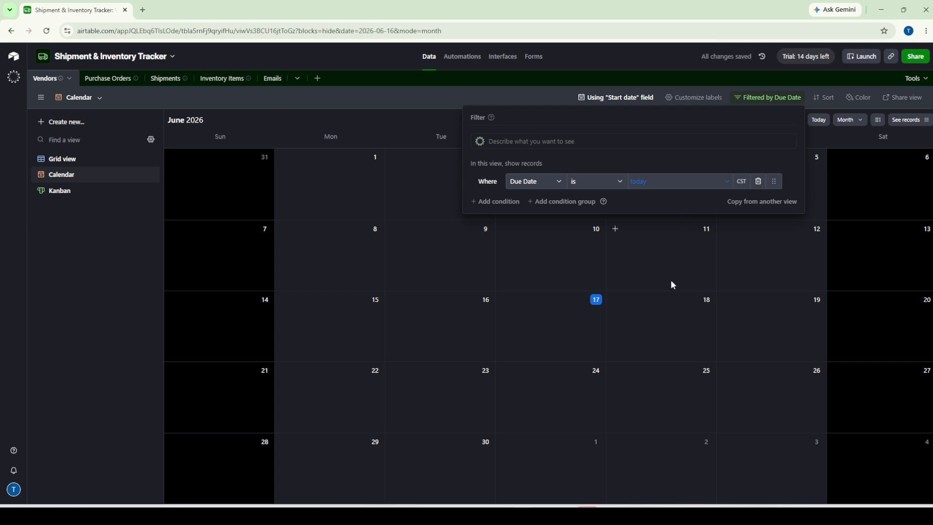
click(660, 247)
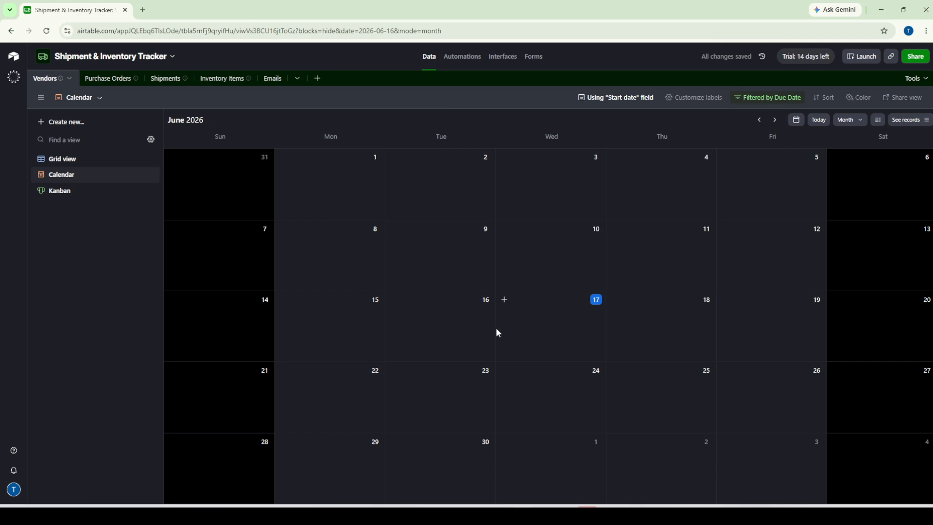
Change the Calendar view's Due Date filter to yesterday, then return to the grid view.
click(770, 99)
click(696, 186)
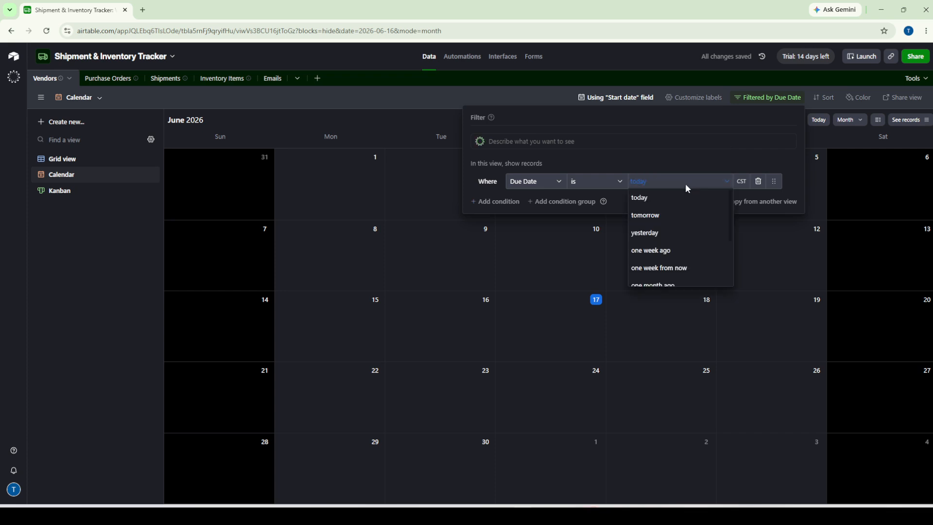
click(651, 235)
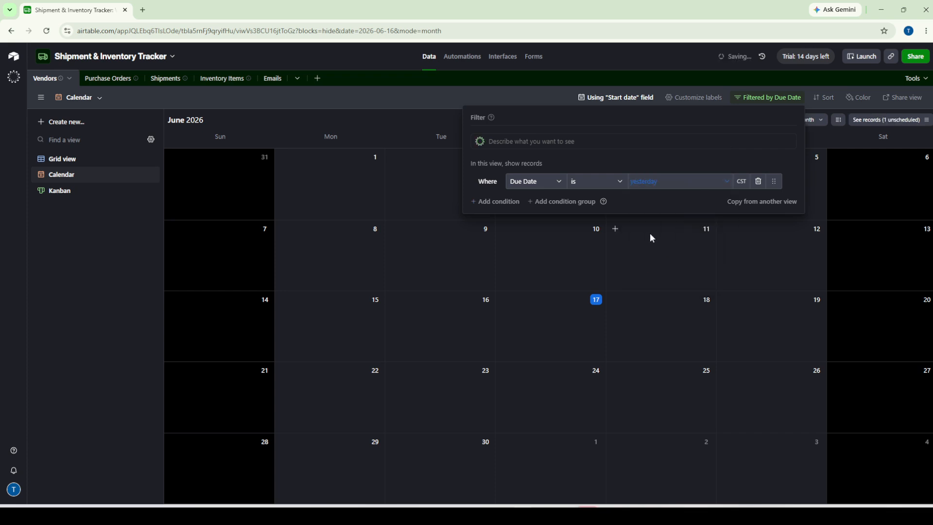
click(680, 262)
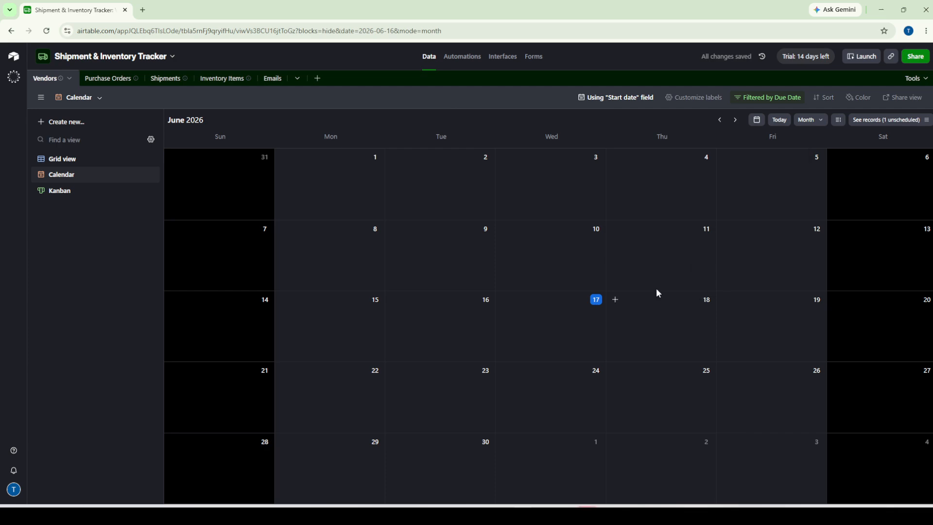
click(85, 160)
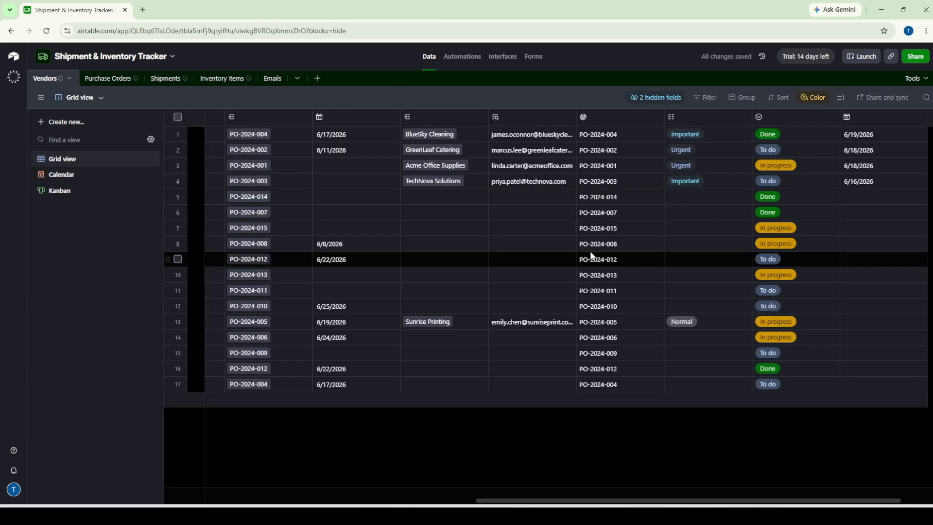